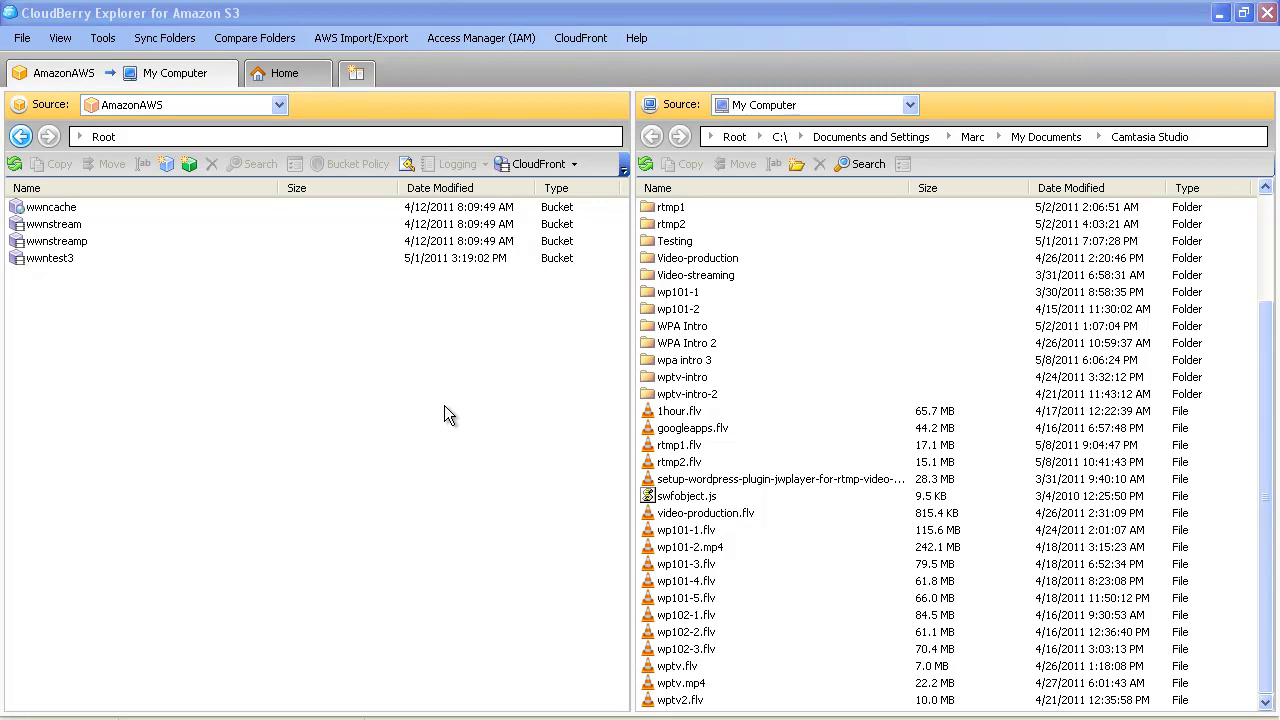
Copy the 65.7 MB 1hour.flv video from the Camtasia Studio folder into the wwwtest3 bucket.
double_click(46, 259)
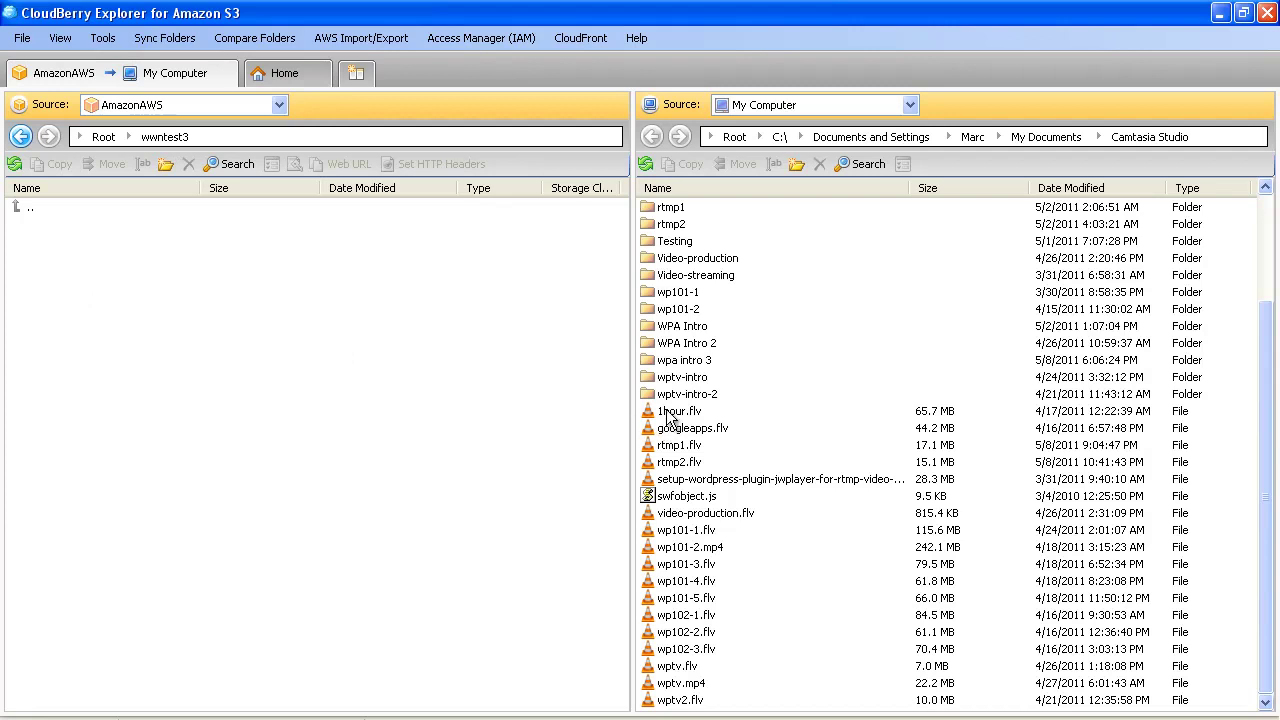
left_click_drag(670, 418, 200, 313)
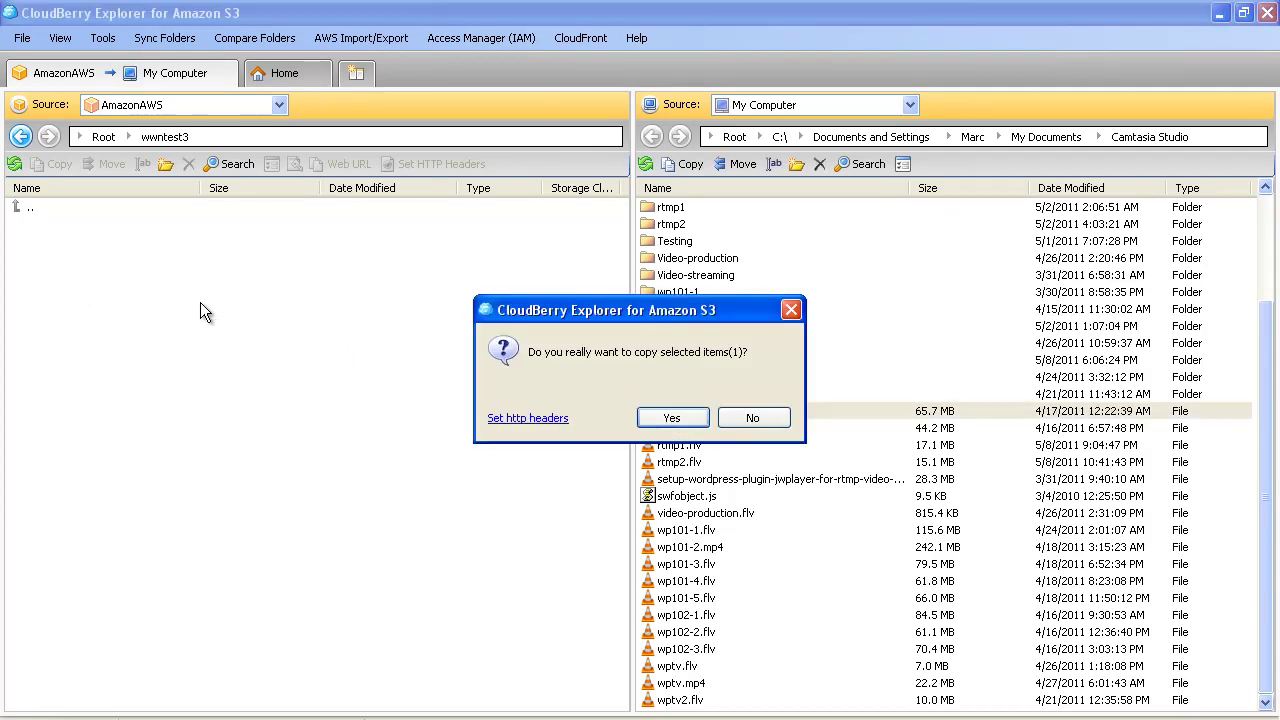
left_click(672, 420)
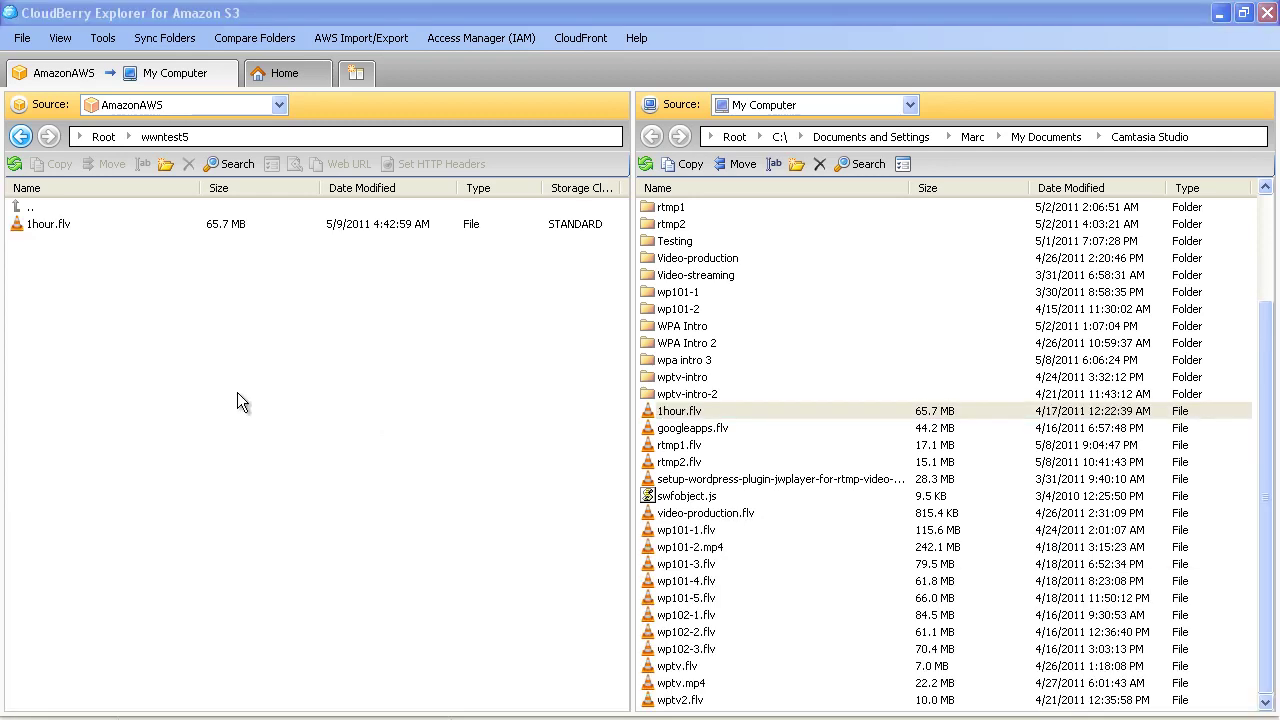
Generate the wwntest5 bucket's RTMP Web URL and copy it to the clipboard.
double_click(25, 207)
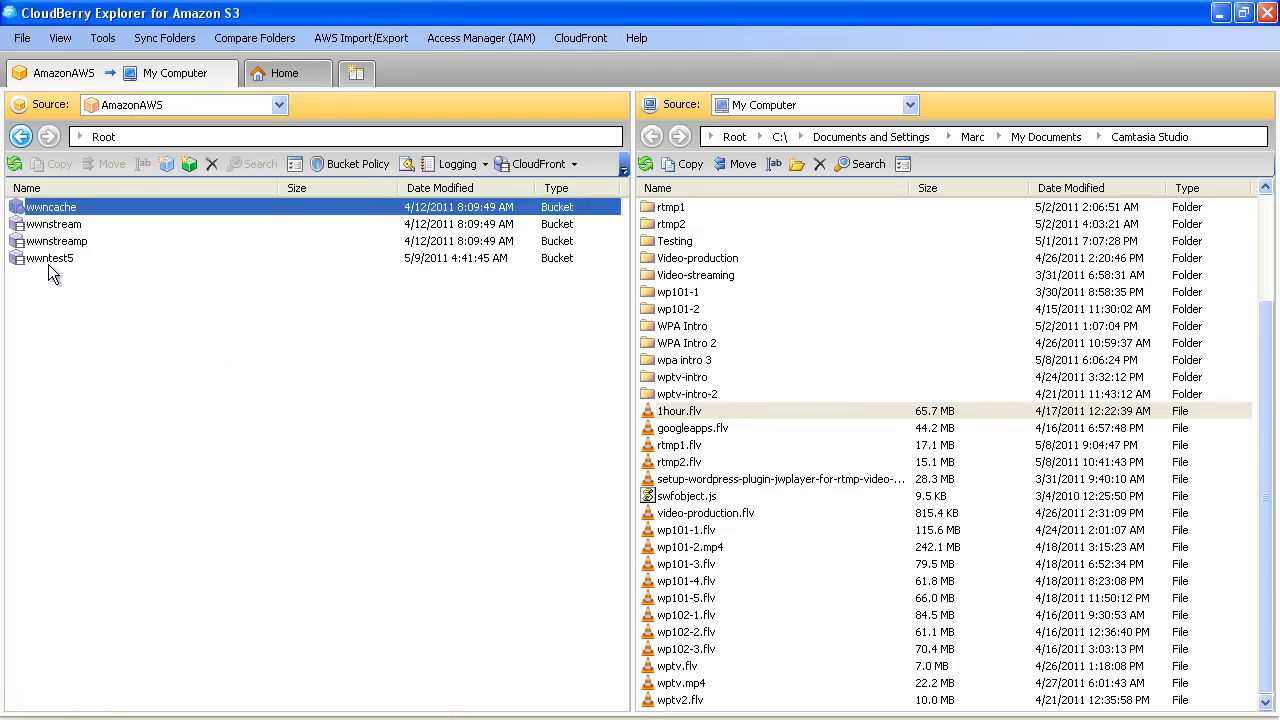
right_click(45, 259)
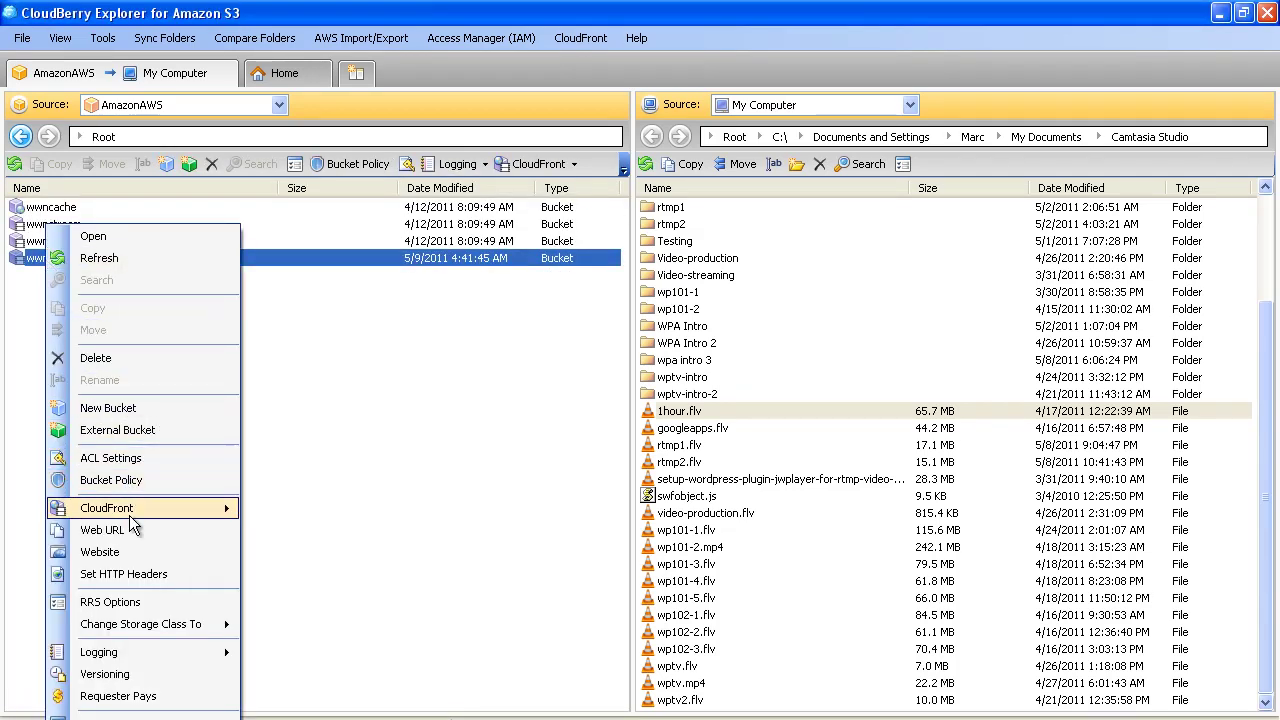
left_click(118, 529)
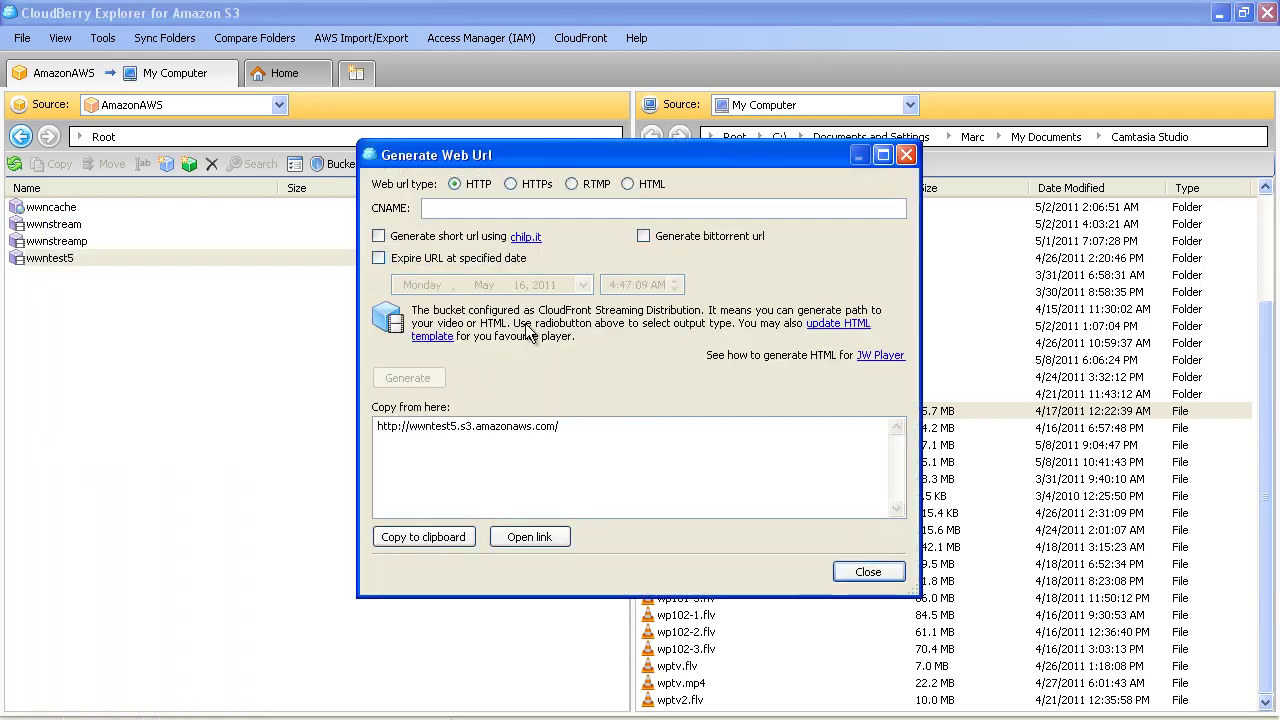
left_click(572, 185)
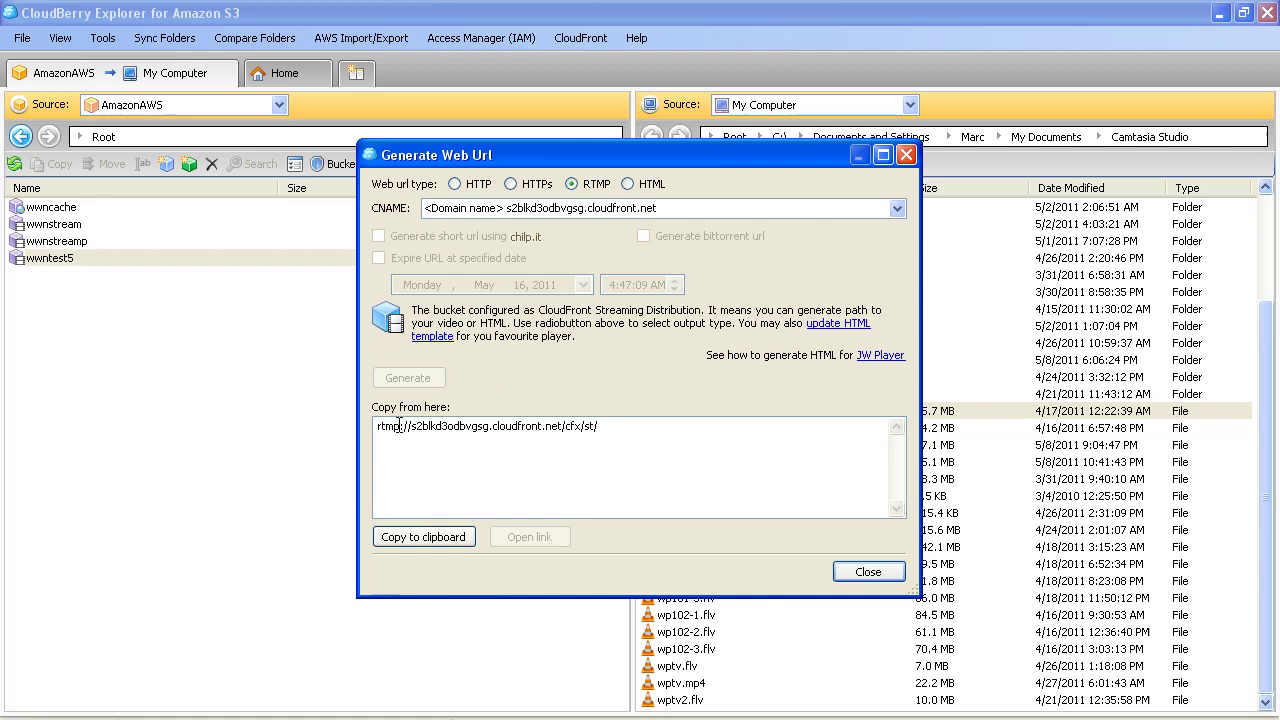
left_click_drag(600, 426, 337, 423)
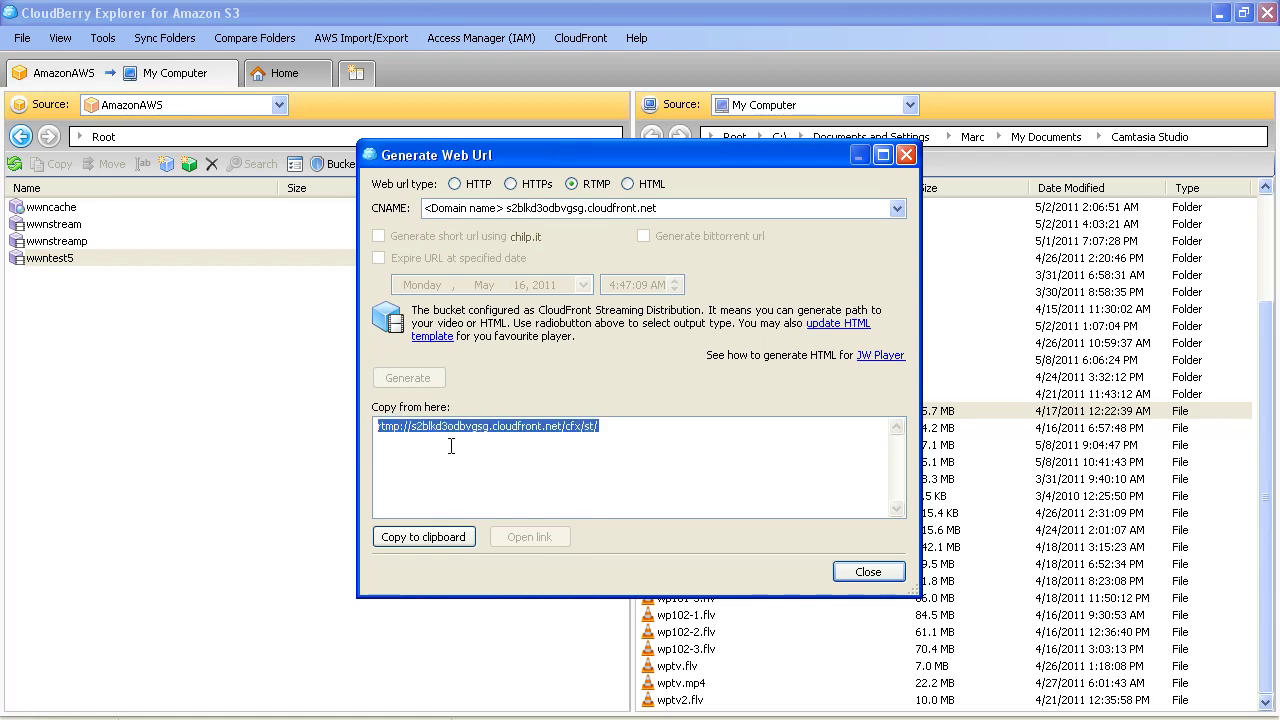
left_click(425, 537)
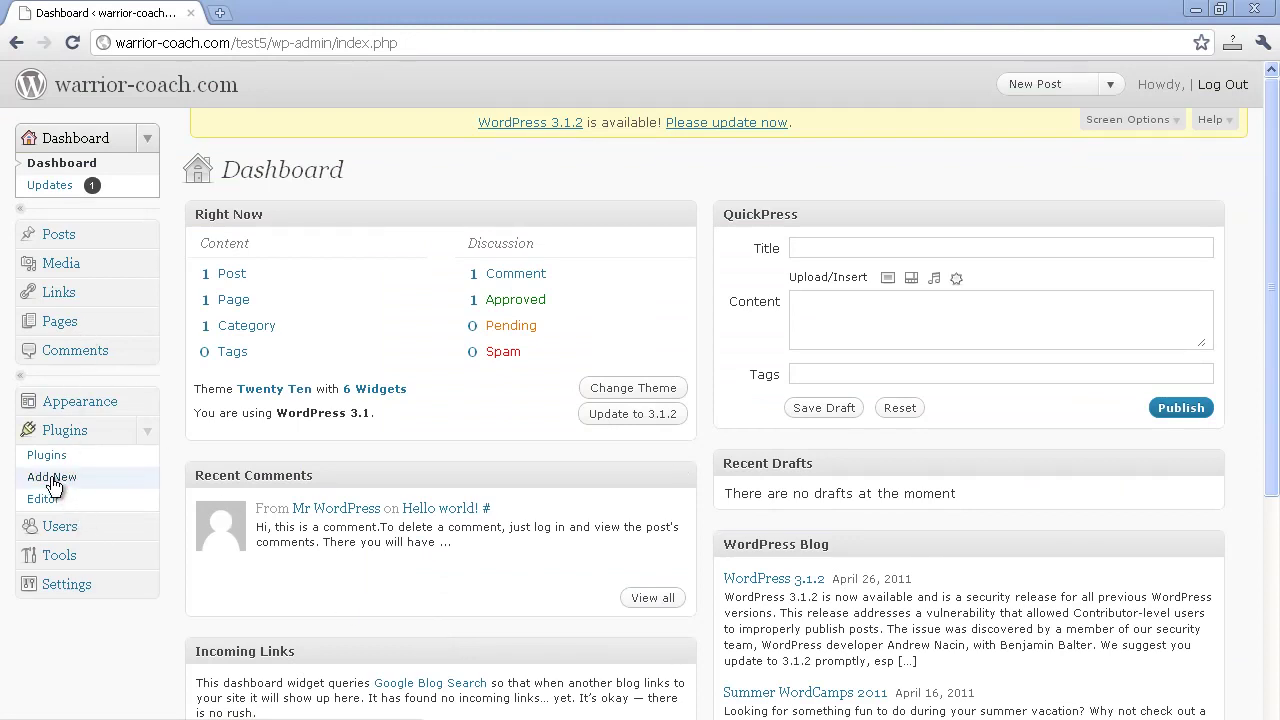
Upload rtmp-player.zip under Plugins > Add New > Upload and install it.
left_click(53, 484)
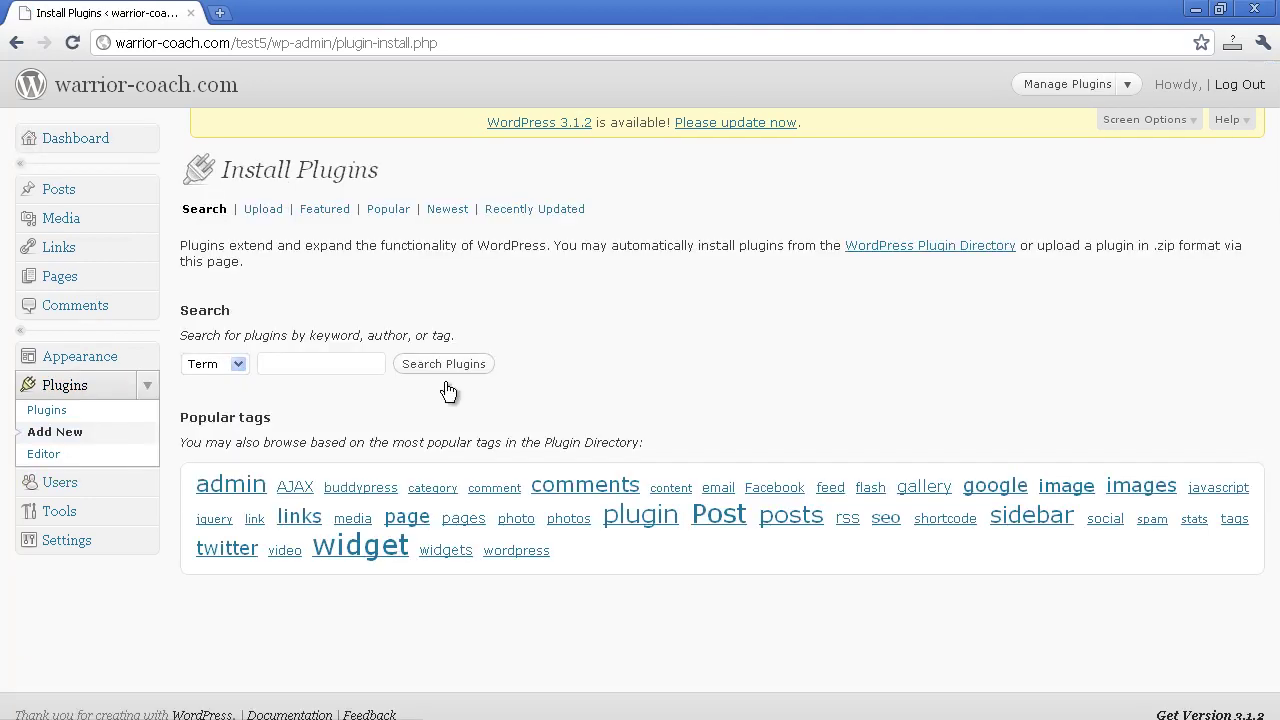
left_click(263, 214)
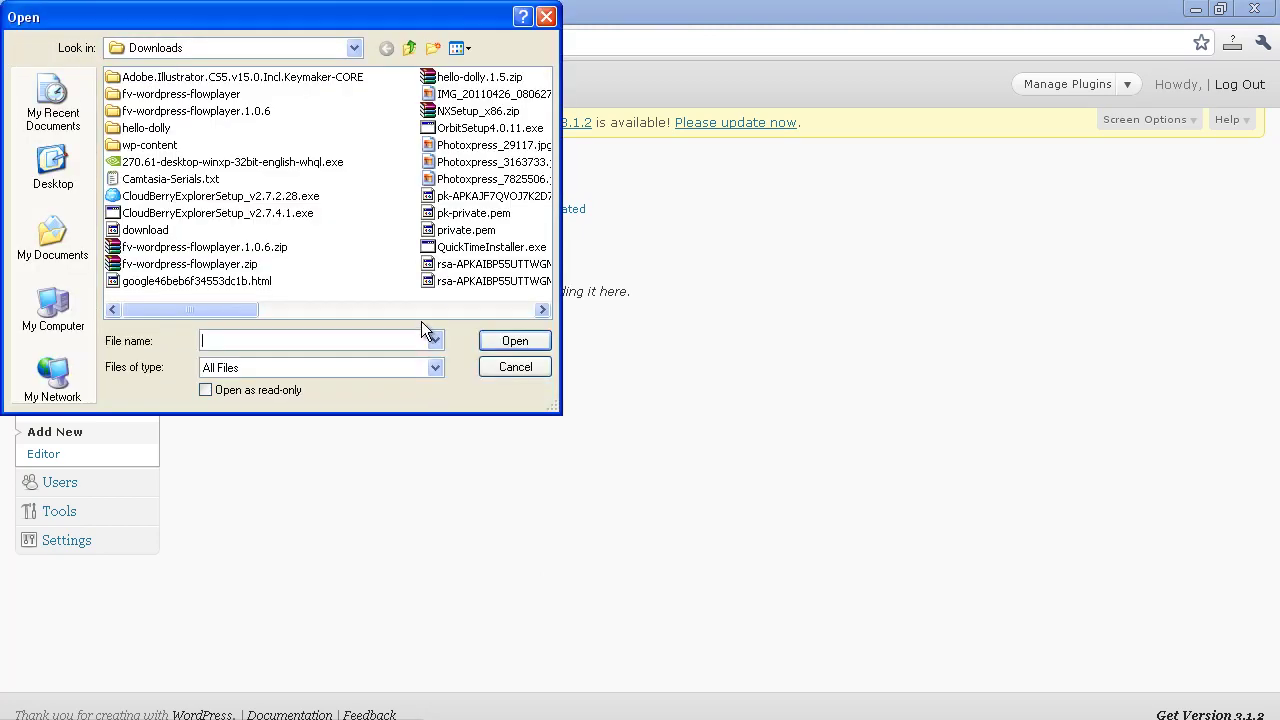
type("rtmp-player.zip")
left_click(513, 341)
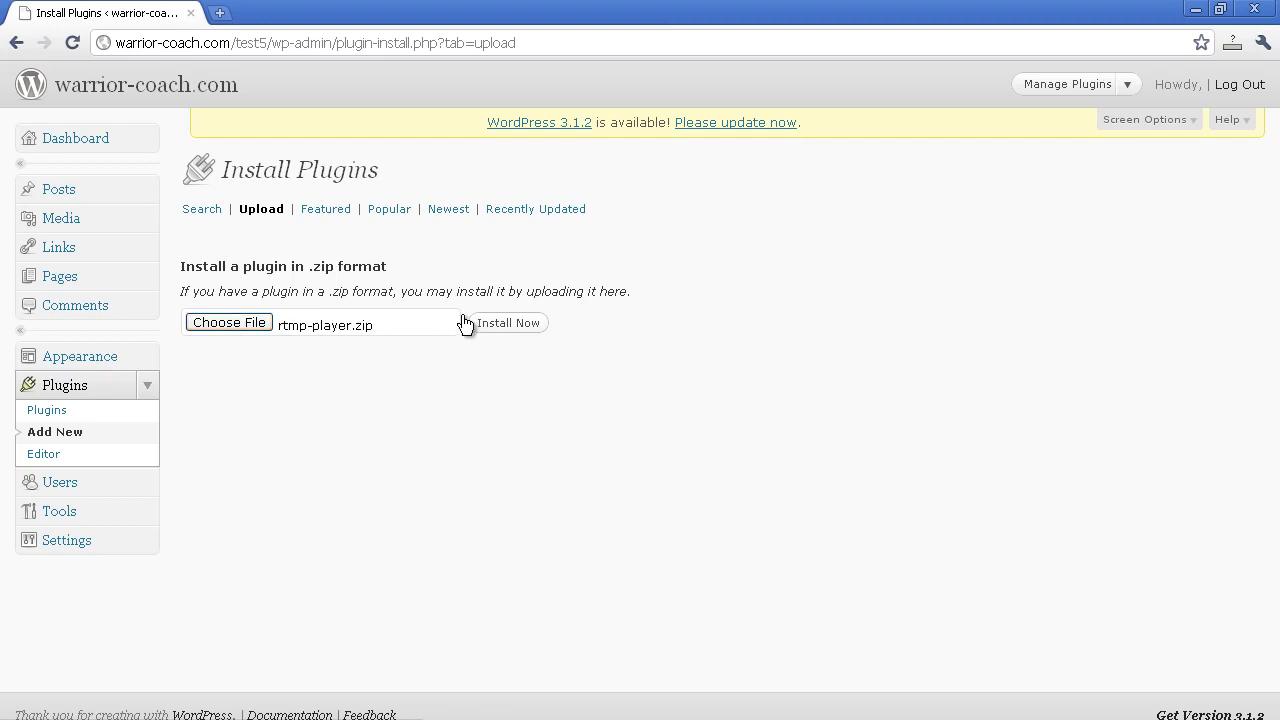
left_click(500, 329)
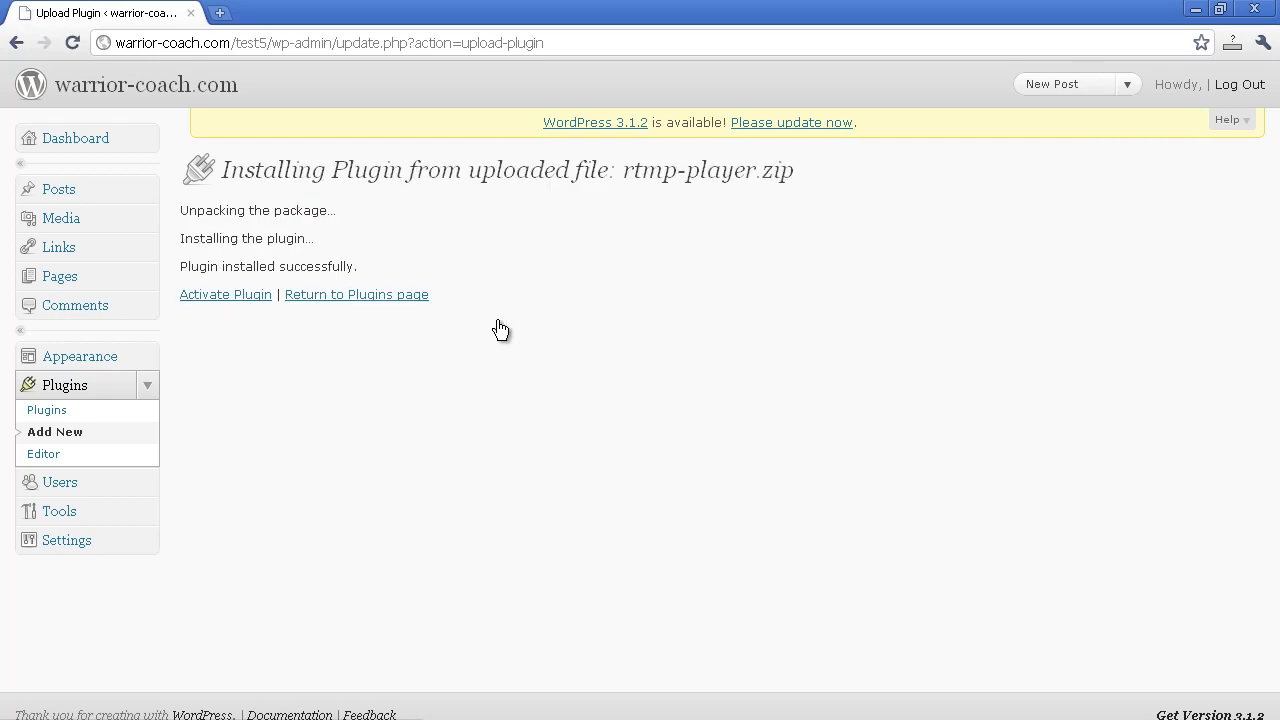
Activate the RTMP streaming video player plugin and open Settings > RTMP Player.
left_click(247, 298)
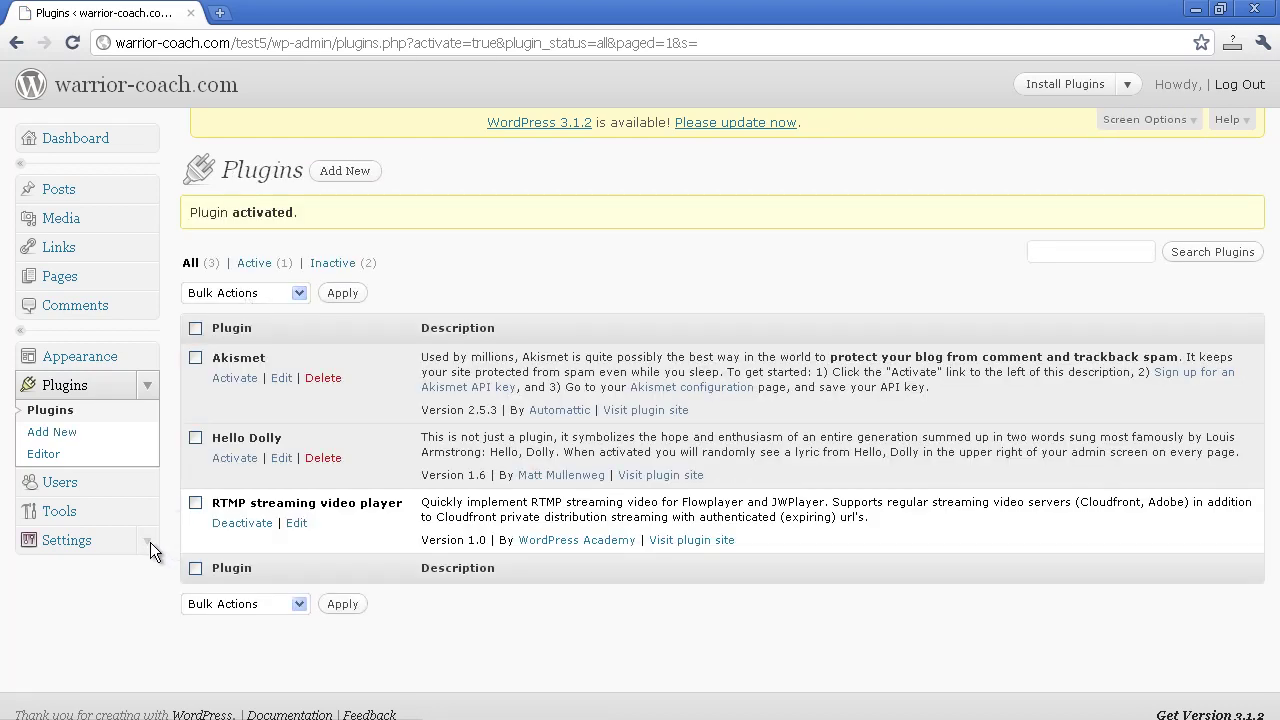
left_click(150, 542)
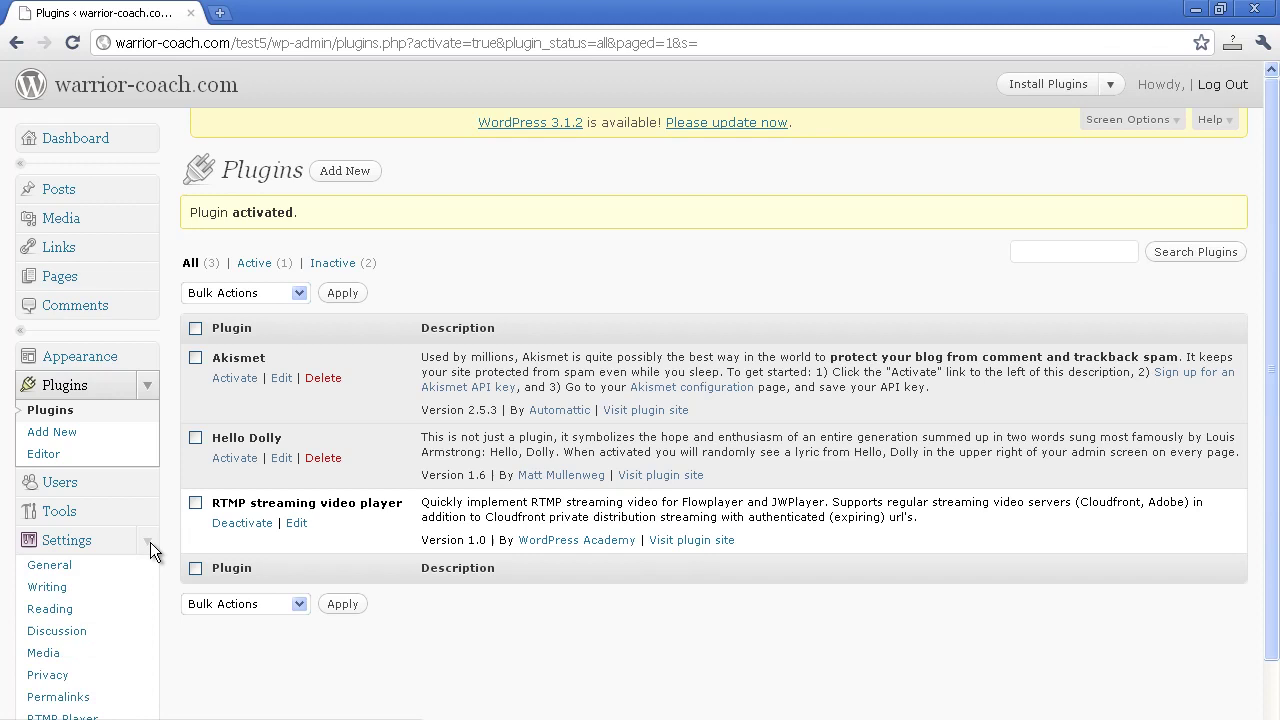
scroll(175, 575, "down", 2)
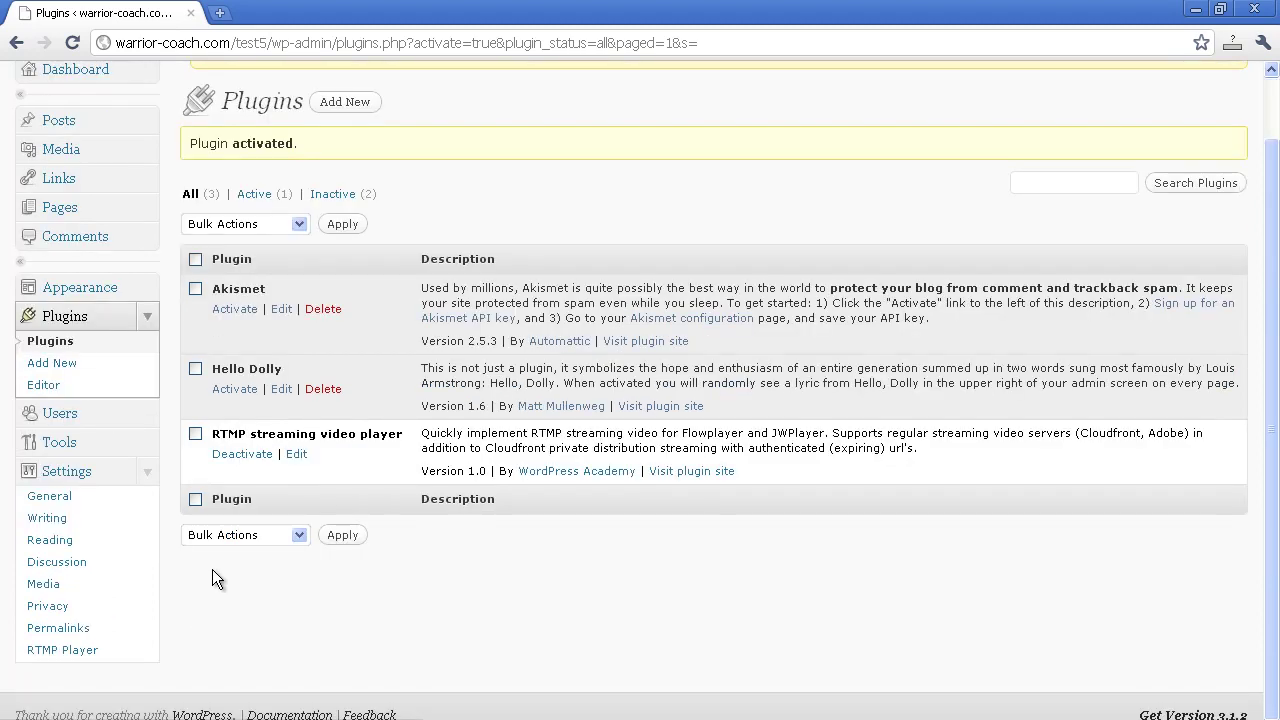
left_click(75, 655)
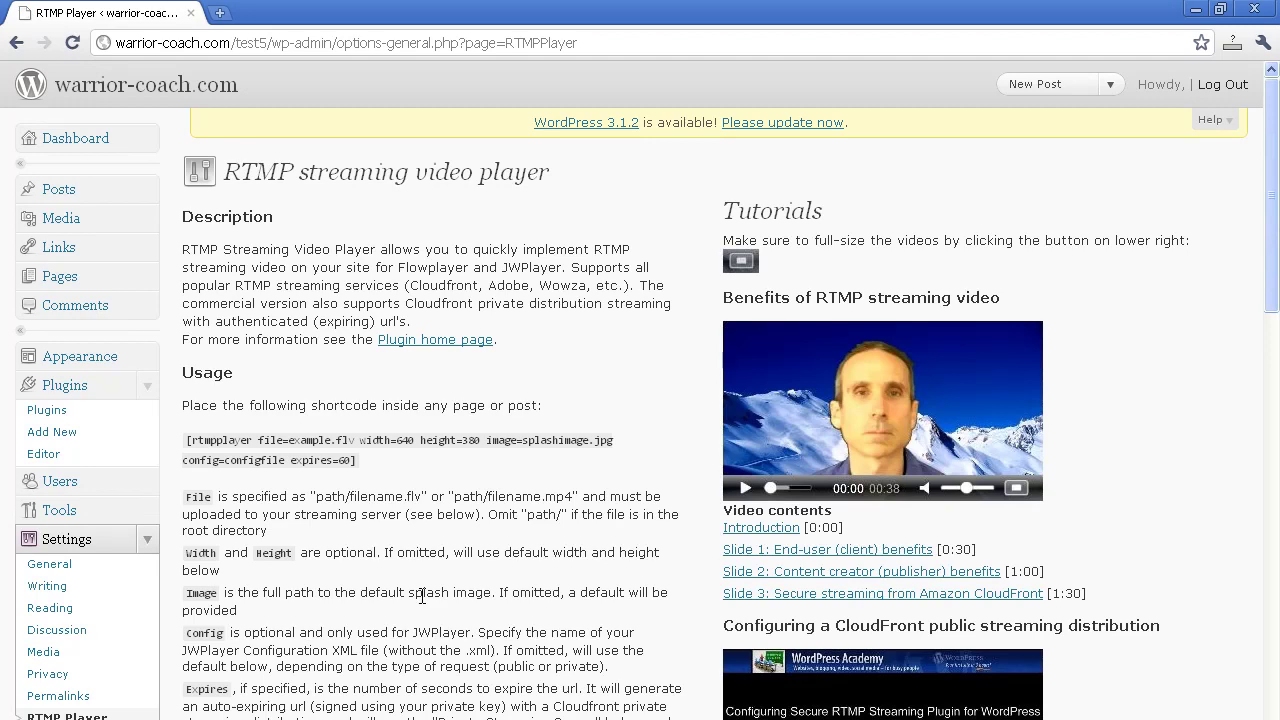
Paste the CloudFront RTMP URL into Public Streaming Server and apply the changes.
left_click_drag(1270, 254, 1278, 356)
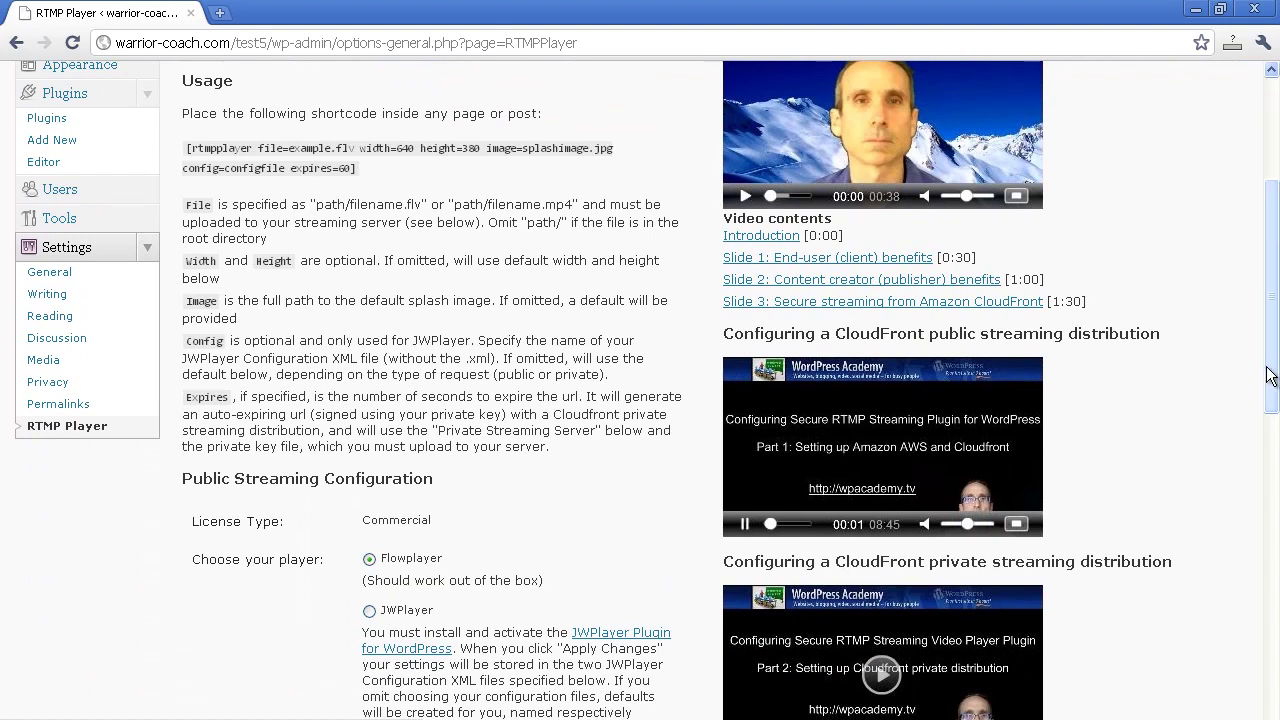
scroll(740, 517, "down", 6)
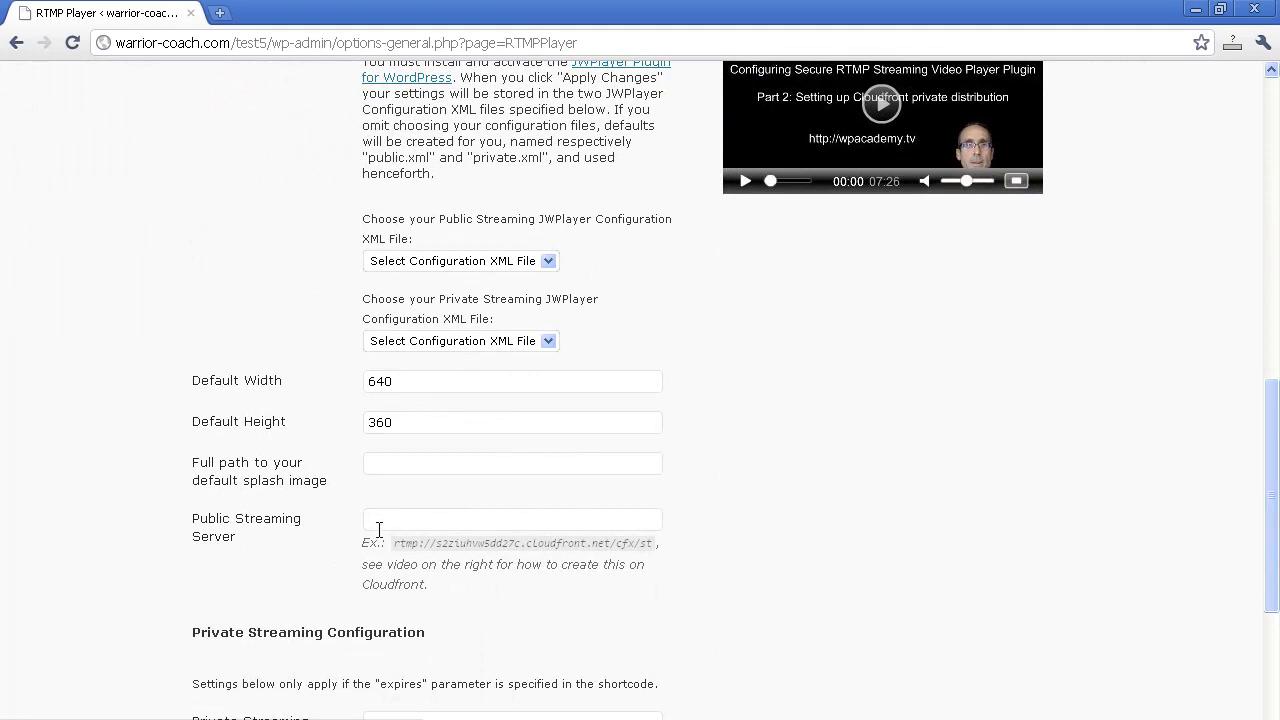
left_click(497, 520)
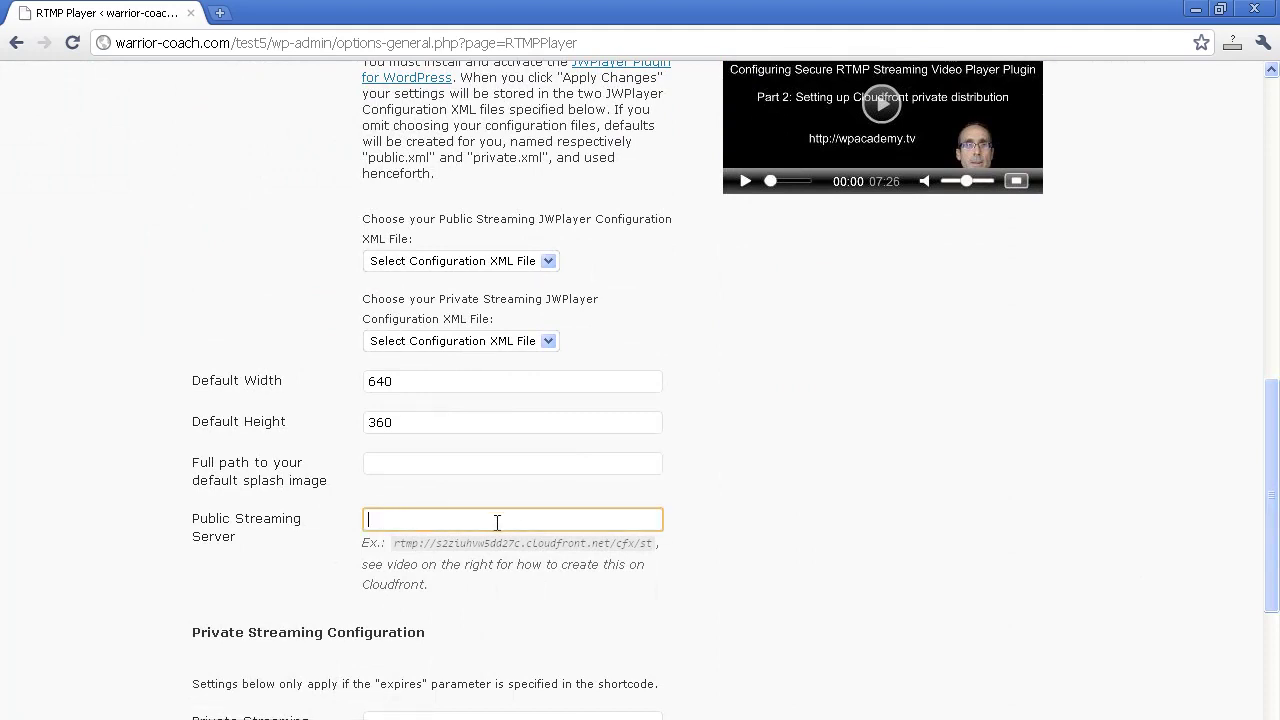
type("rtmp://s2blkd3odbvgsa.cloudfront.net/cfx/st/")
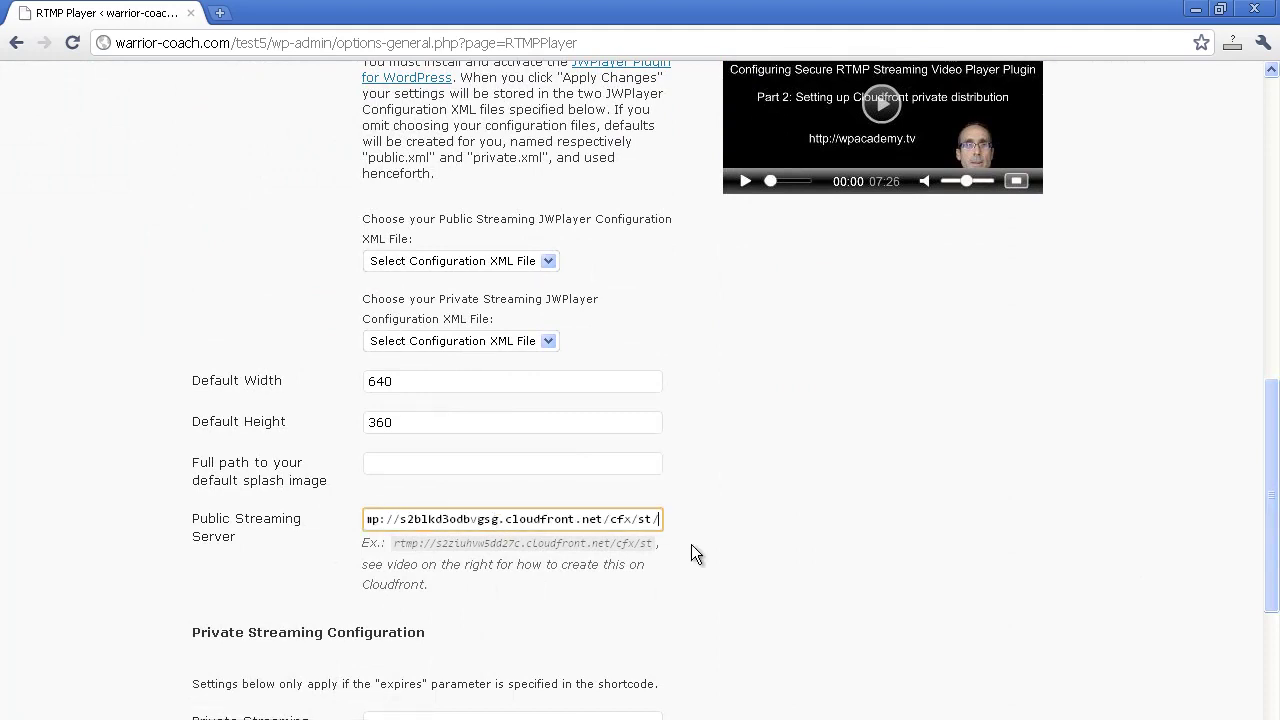
scroll(691, 544, "down", 3)
left_click(240, 662)
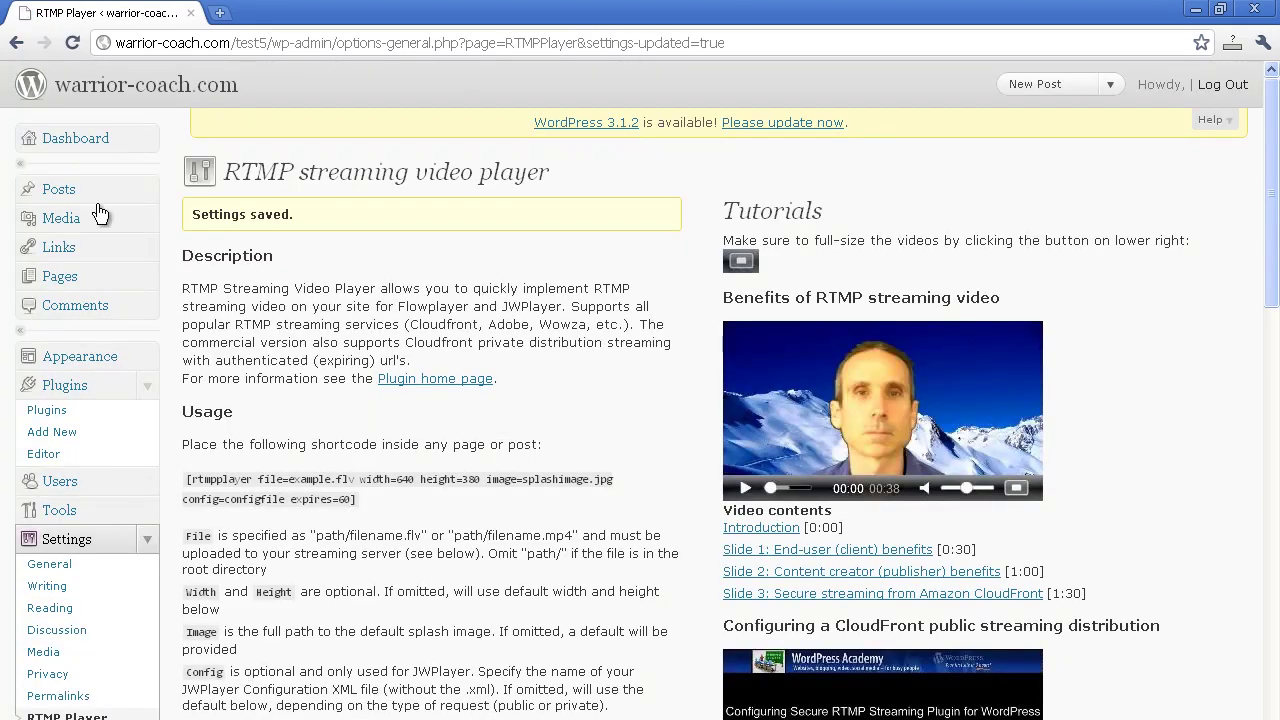
Start a new page titled 'Test'.
left_click(147, 277)
left_click(66, 325)
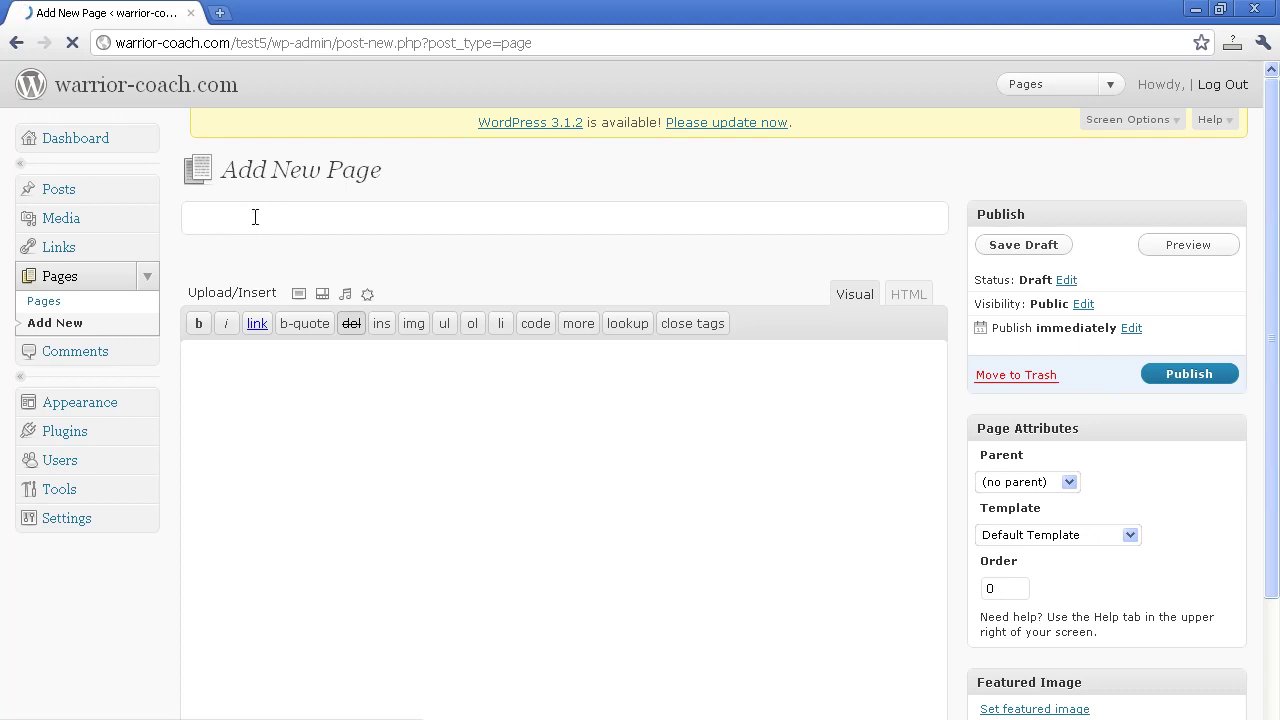
type("T")
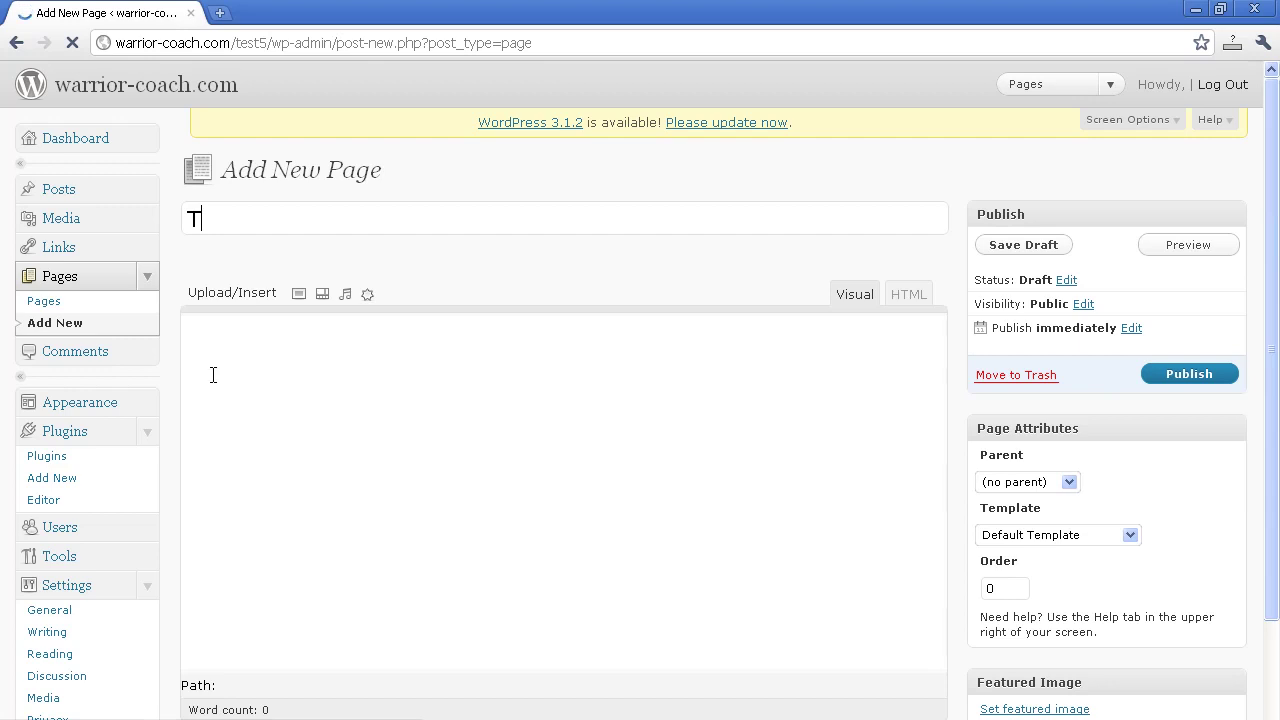
type("est")
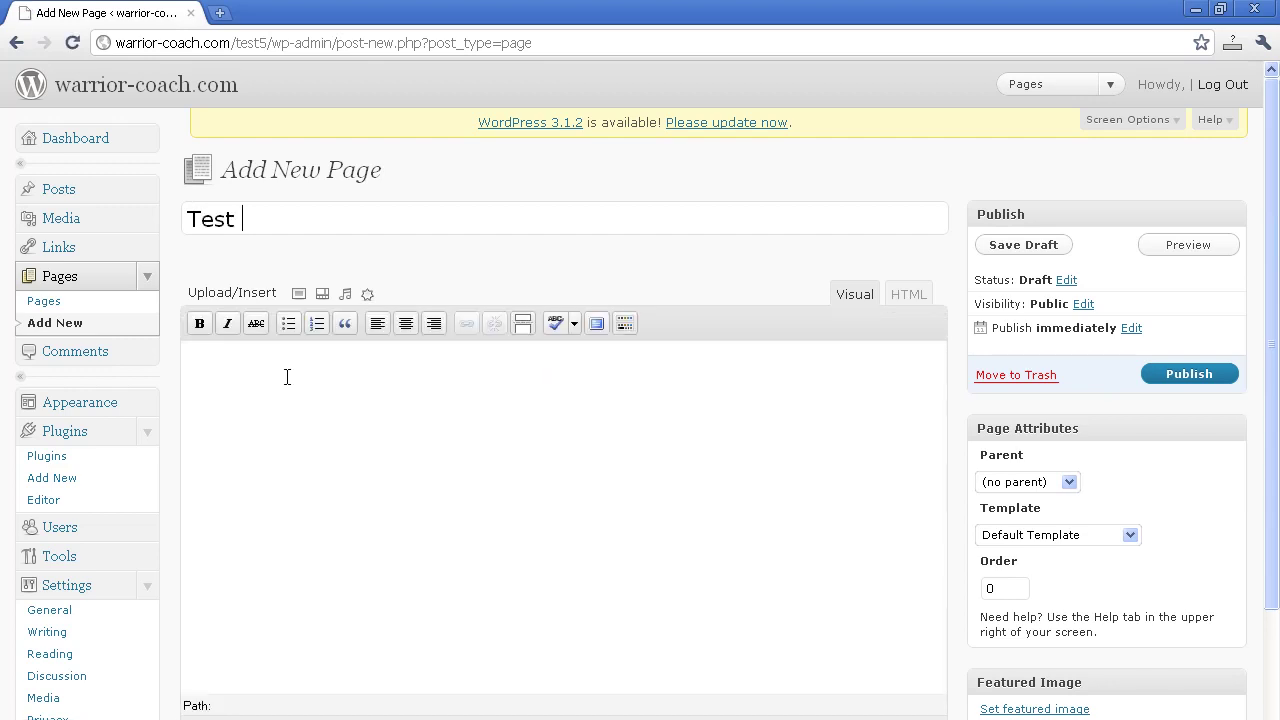
Enter the shortcode [rtmpplayer file=1hour.flv width=640 height=360] in the body and publish.
left_click(287, 377)
type("[")
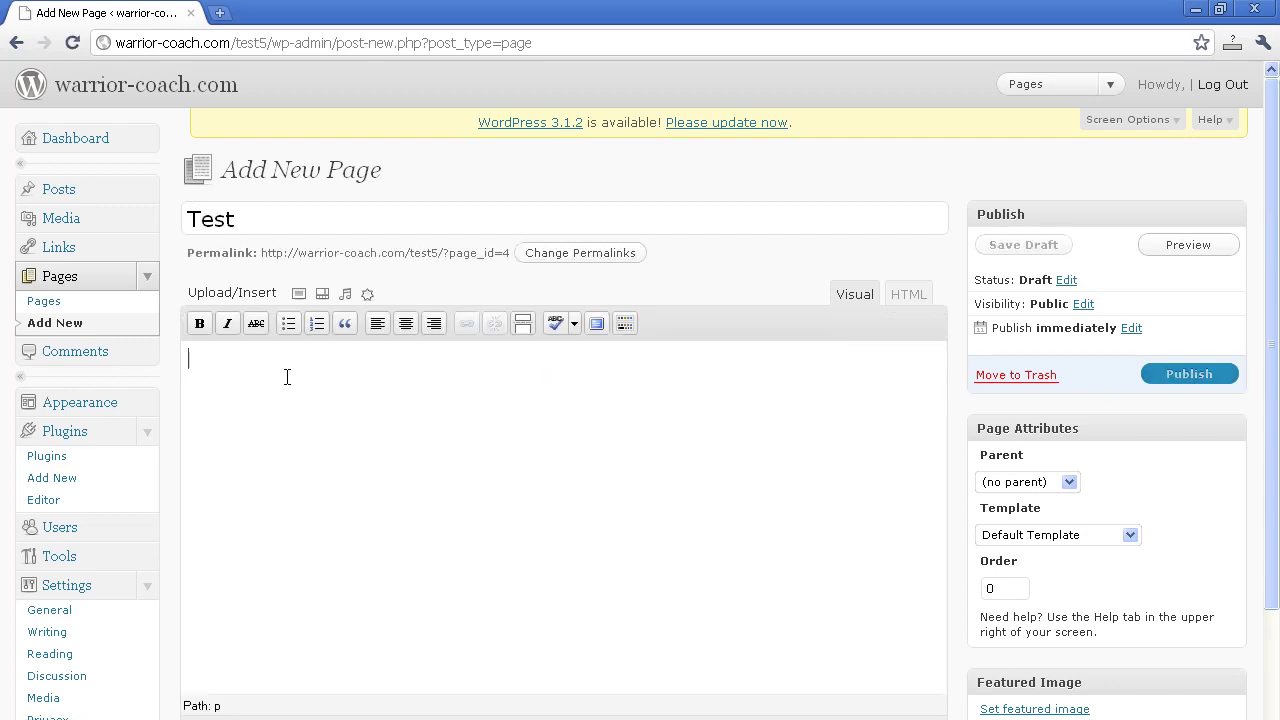
type("rtmp")
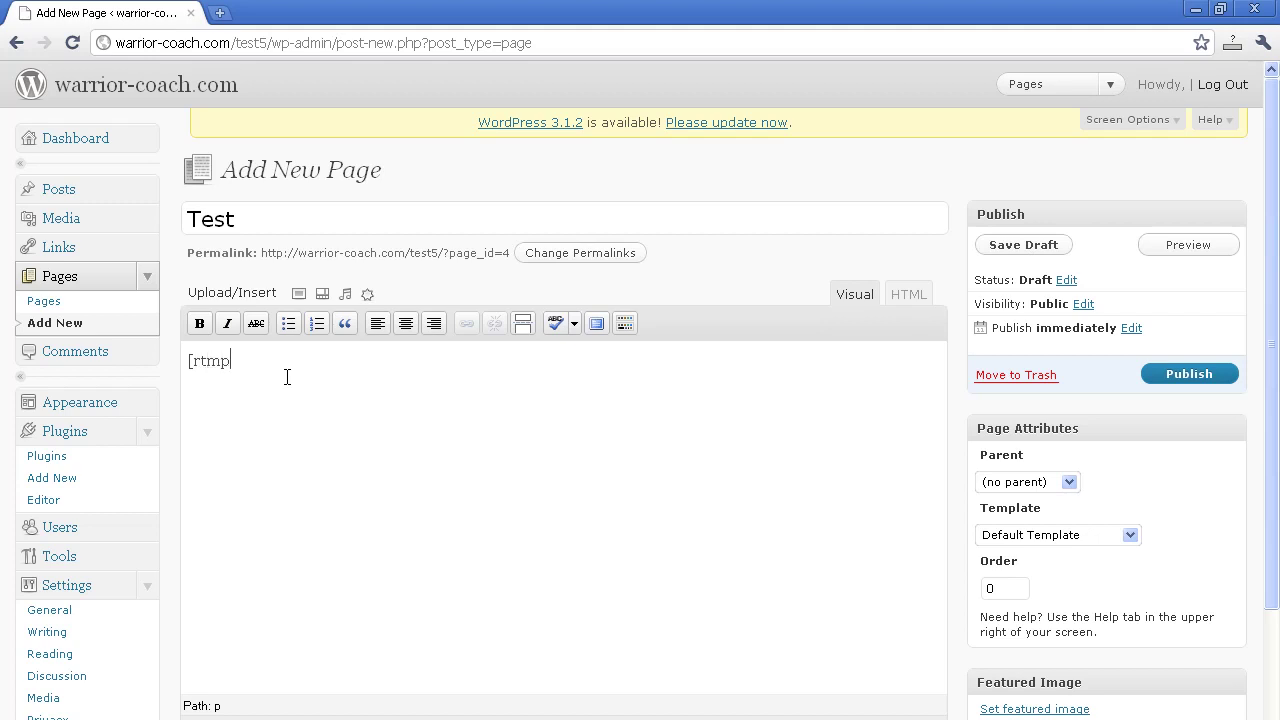
type("player file=1hour.flv wid")
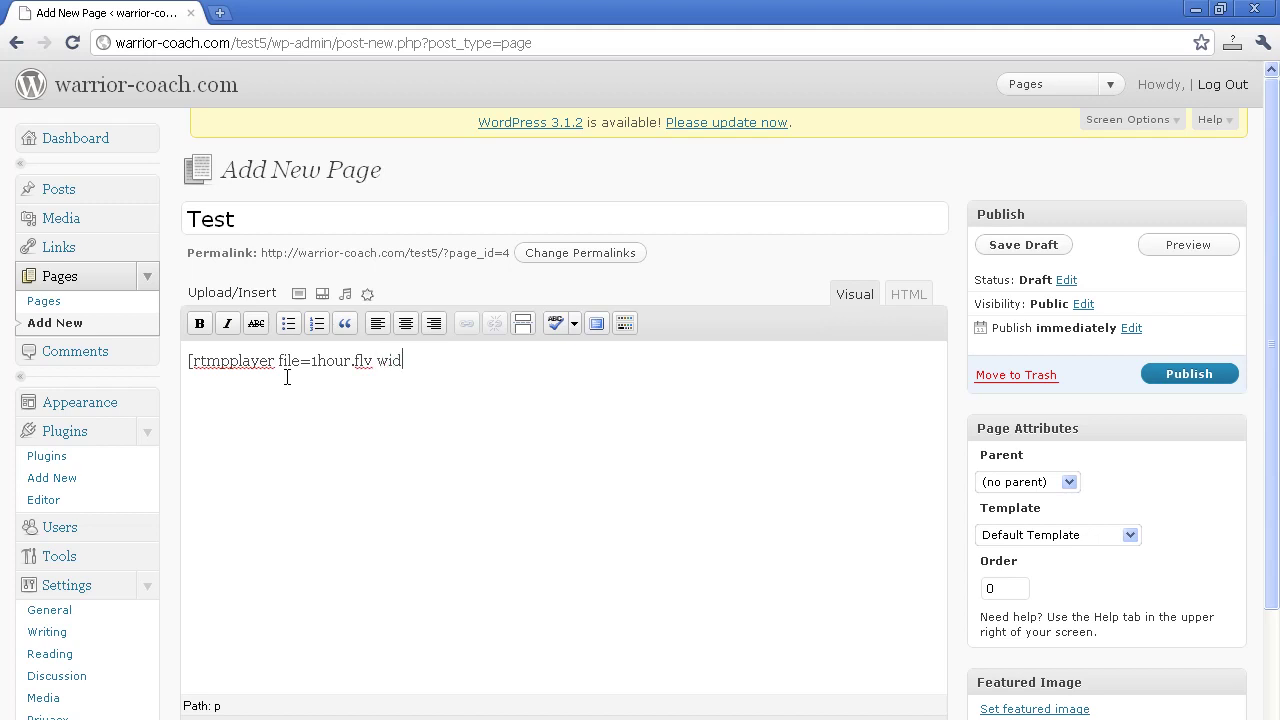
type("th=640 height=360")
left_click(1167, 376)
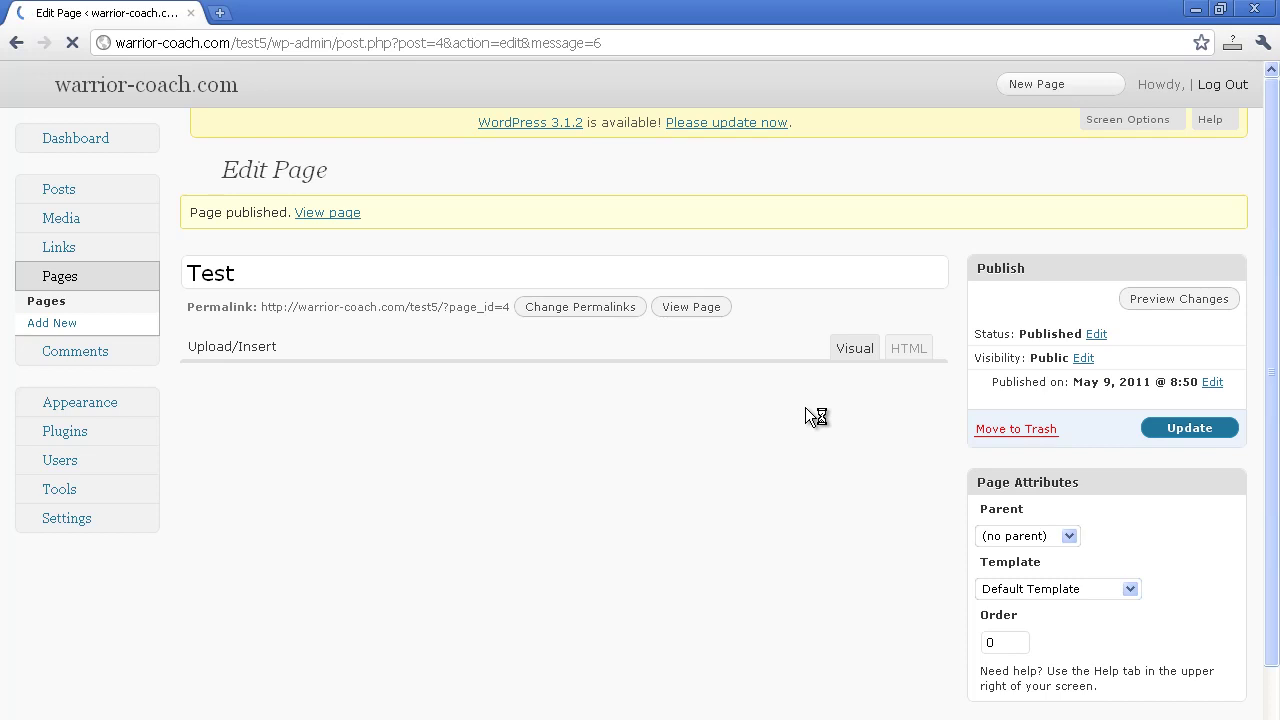
left_click(688, 307)
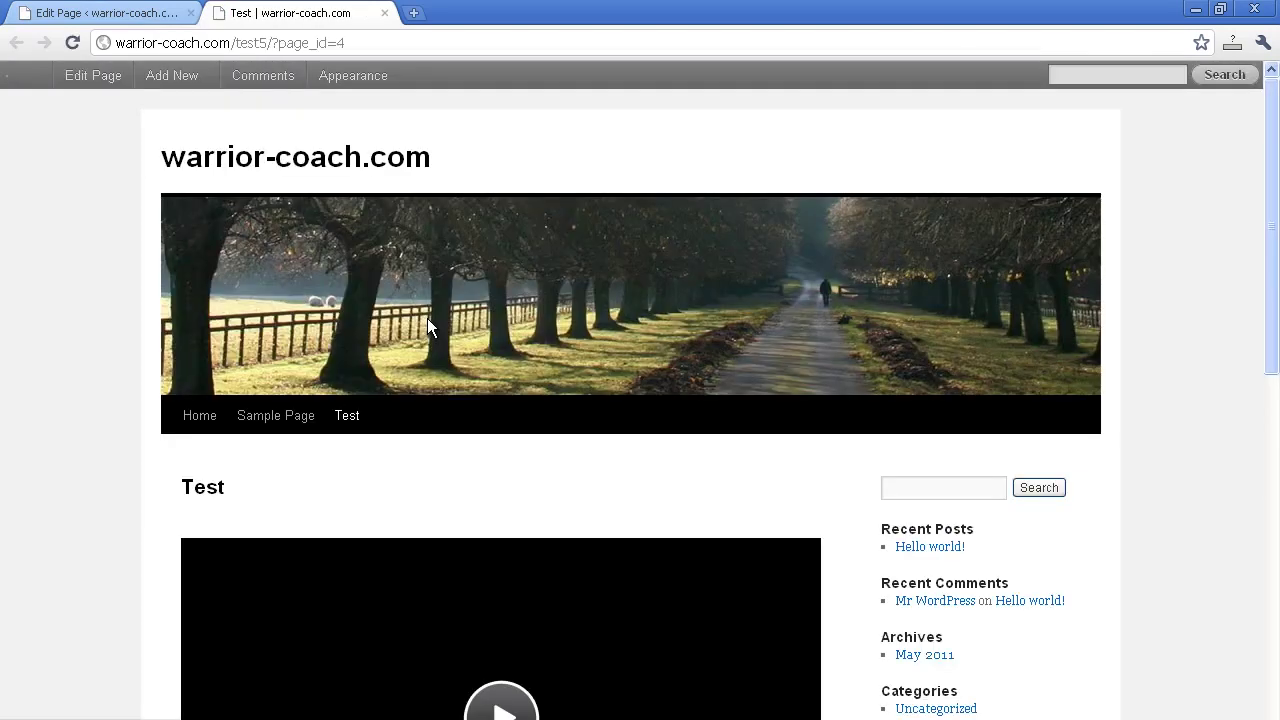
left_click_drag(1271, 357, 1271, 465)
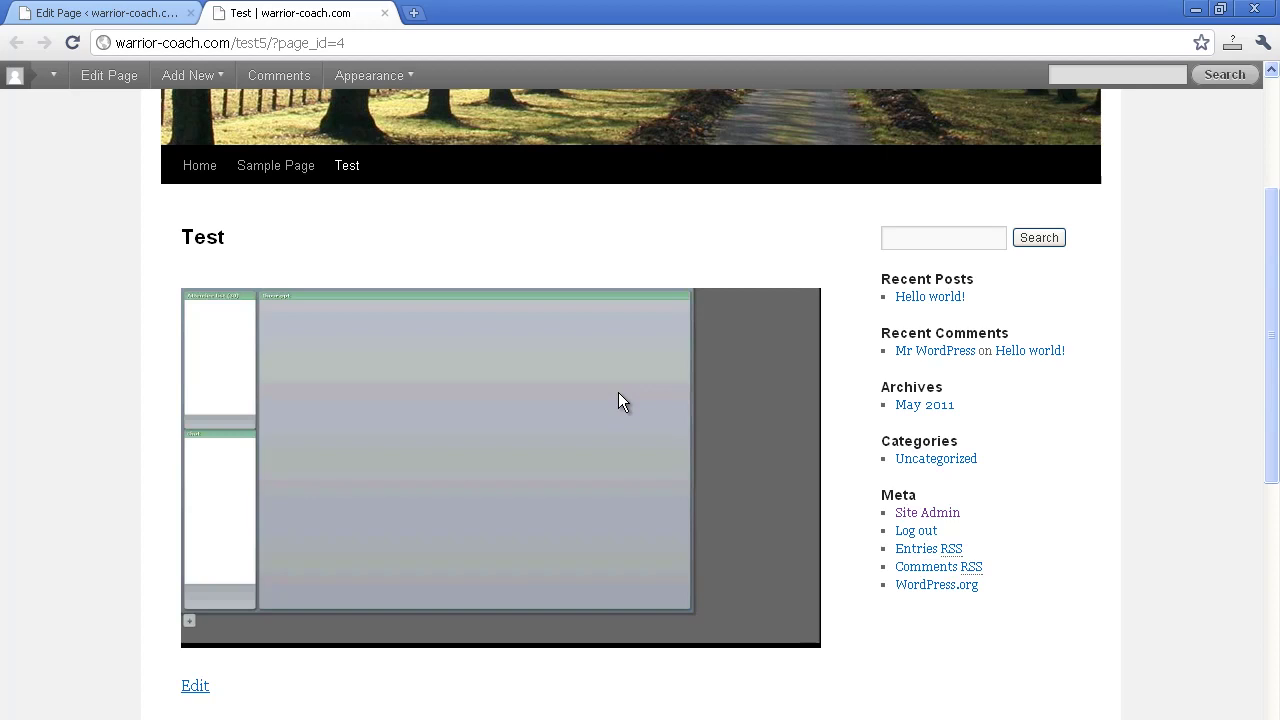
key("ctrl+w")
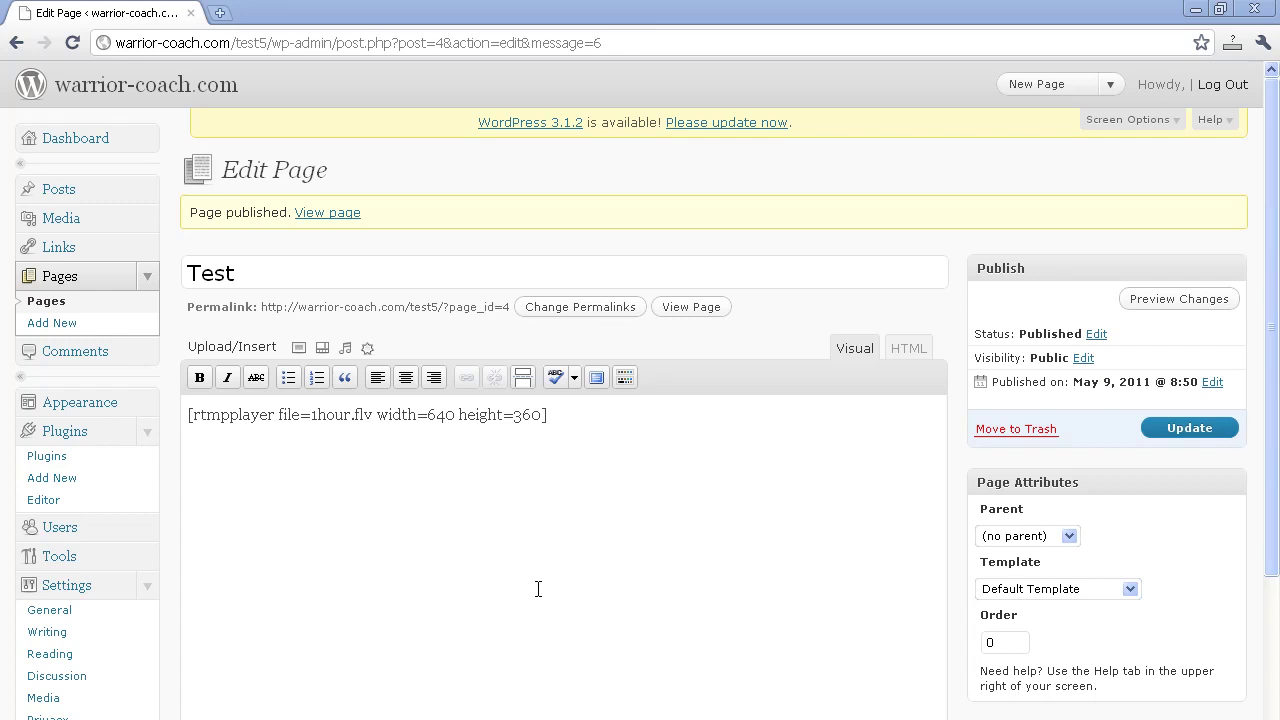
Add expires=120 before the closing bracket of the Test page's rtmpplayer shortcode.
left_click(541, 416)
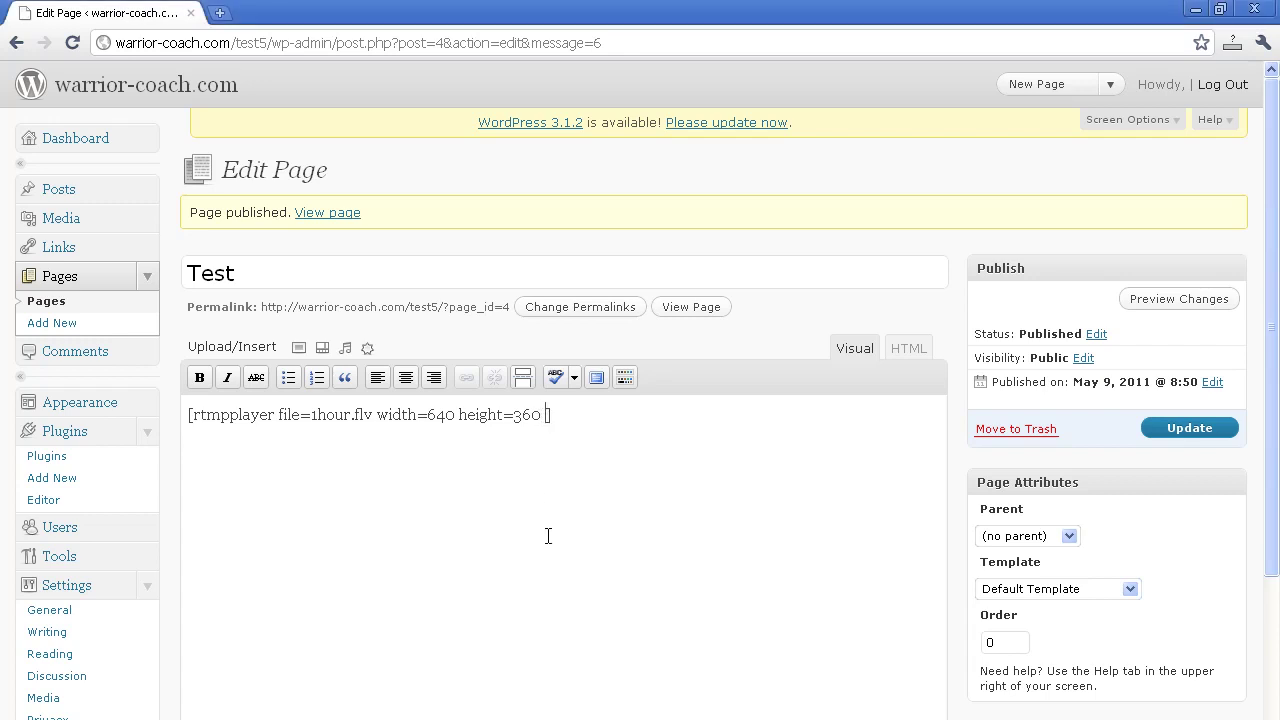
type("expires=120")
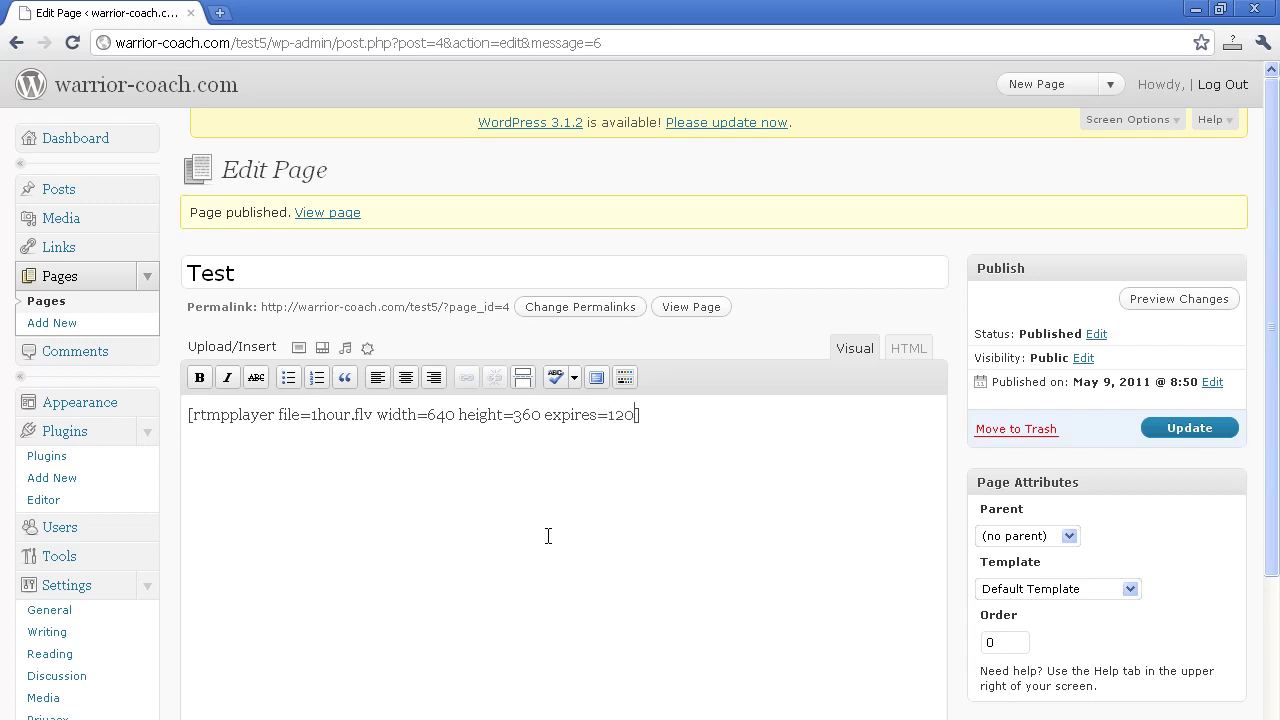